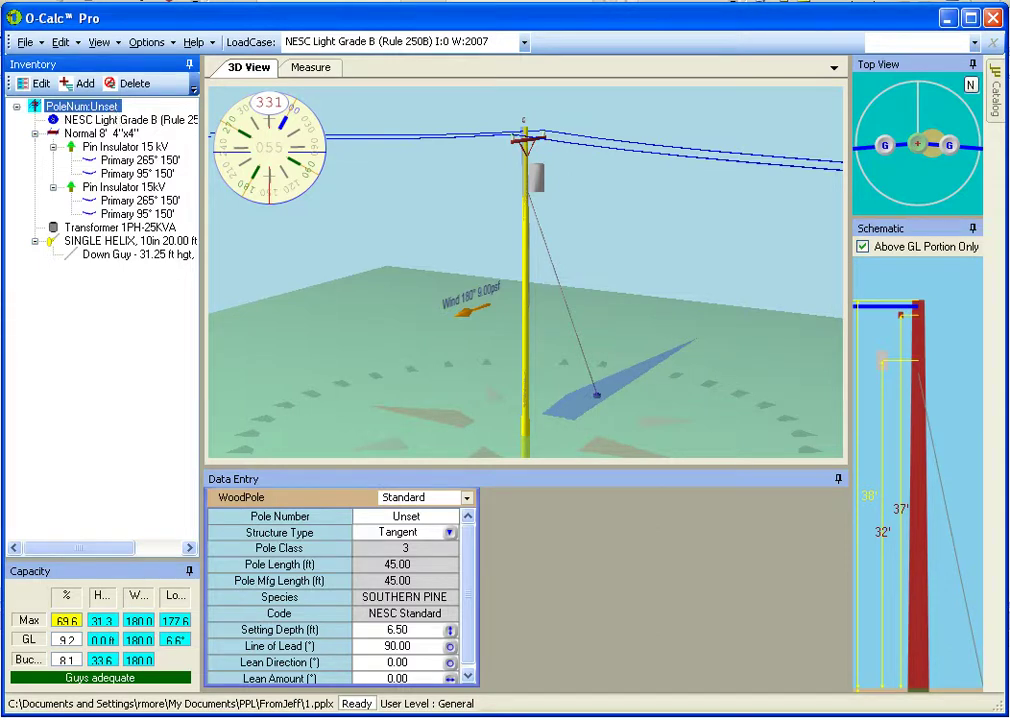
Bring up the actions menu for the pole, then for the 1PH-25KVA transformer.
right_click(89, 109)
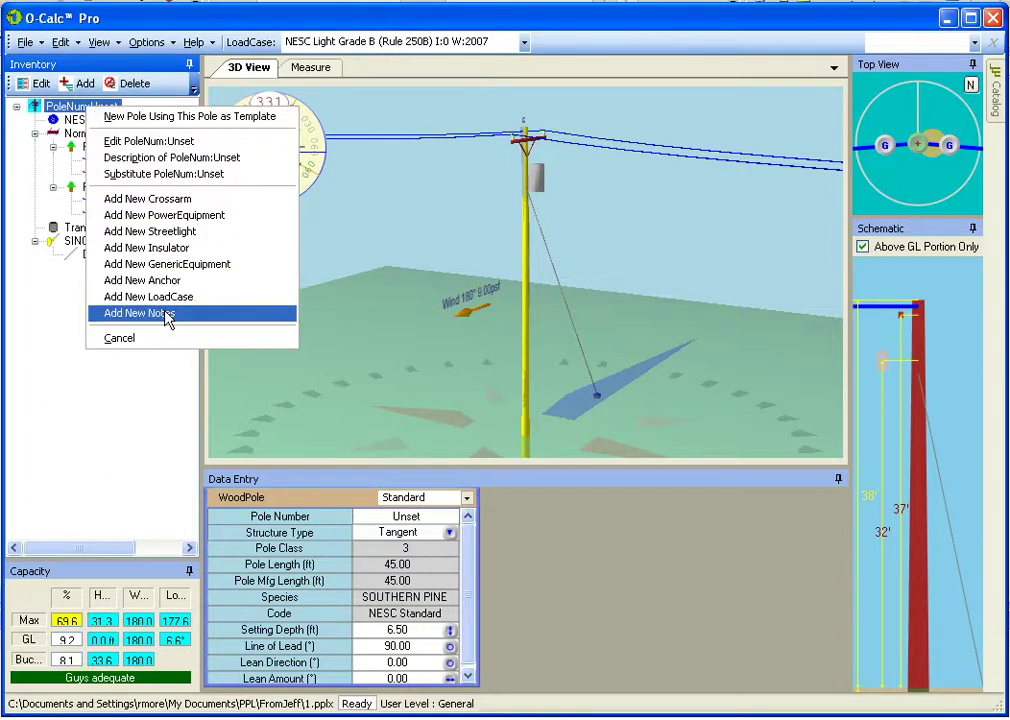
right_click(538, 184)
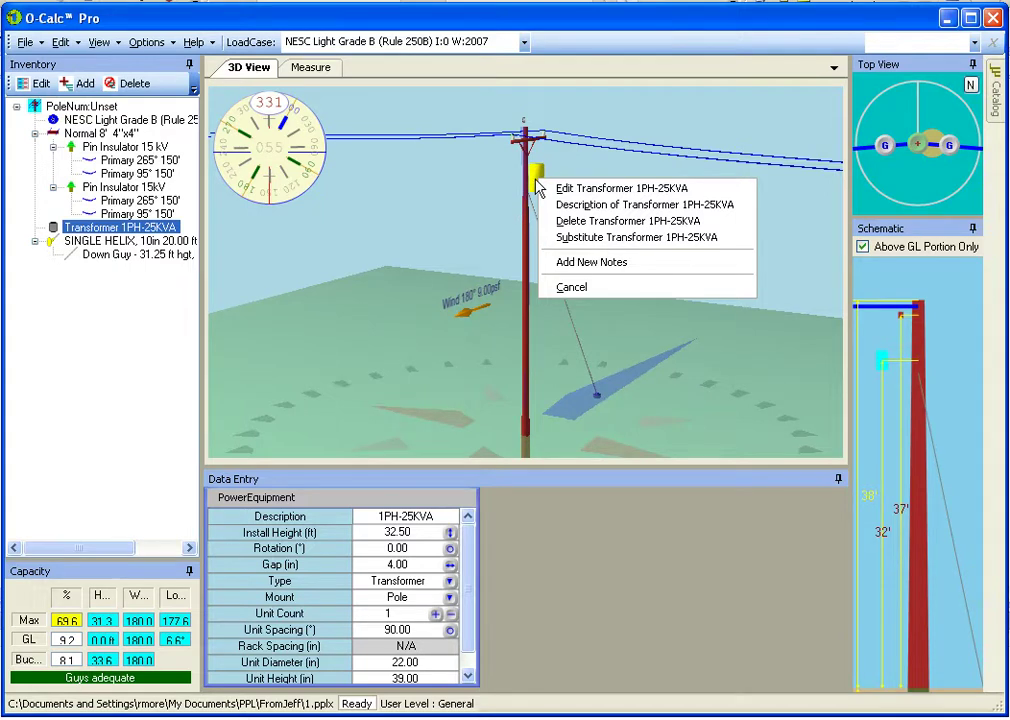
Add a new note to the transformer and title it 'Important Note'.
click(596, 263)
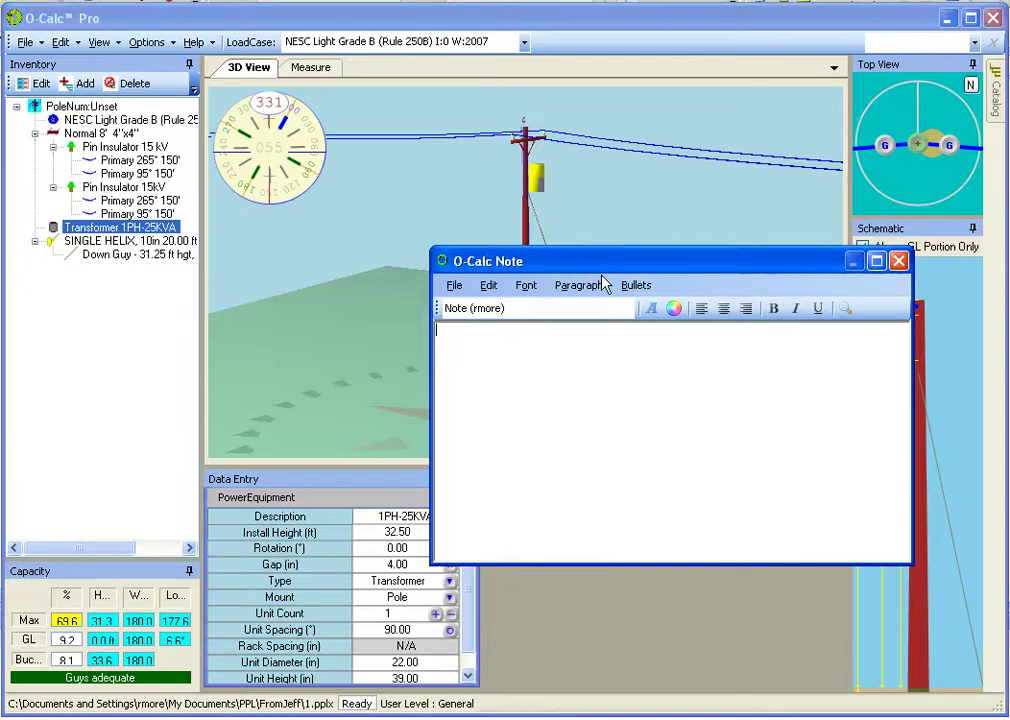
drag(618, 262, 483, 219)
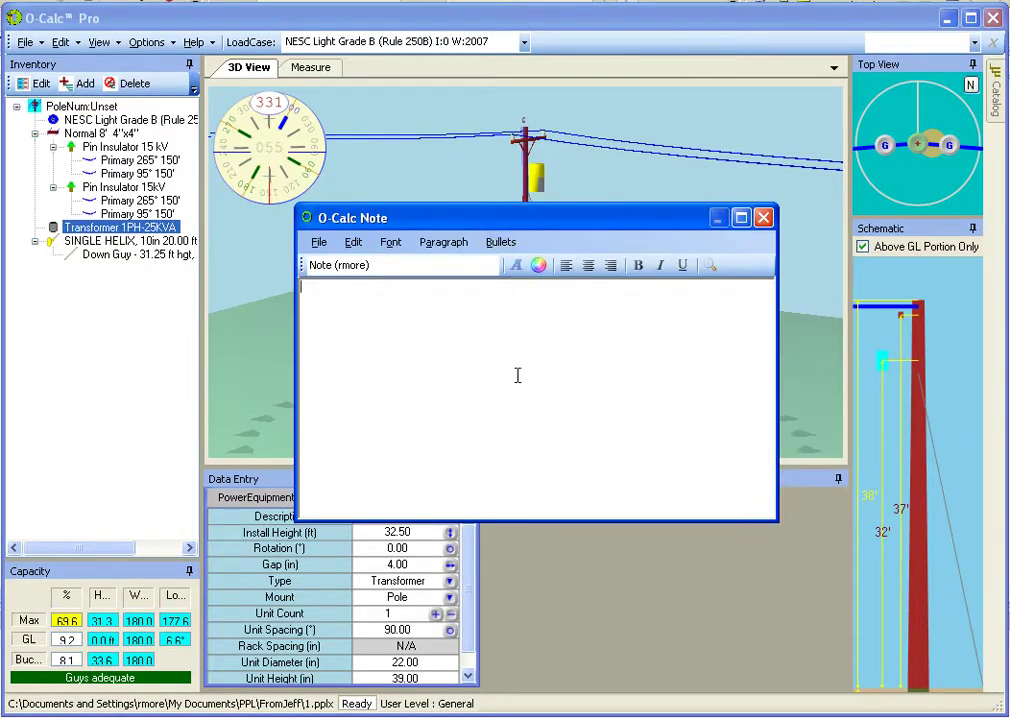
drag(372, 265, 300, 265)
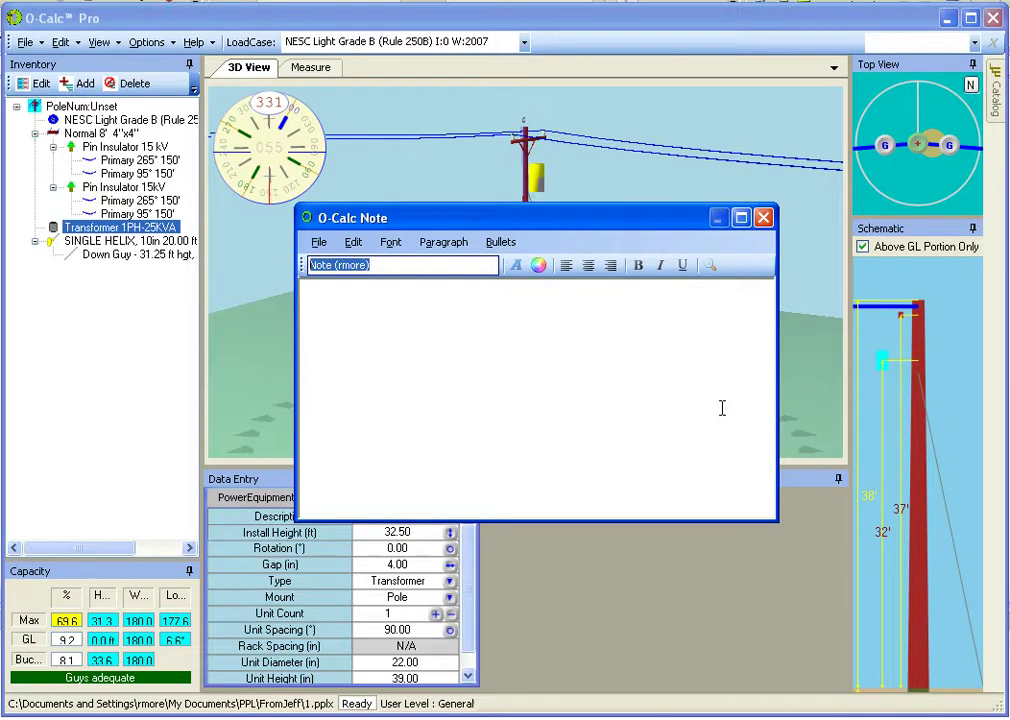
text(Important )
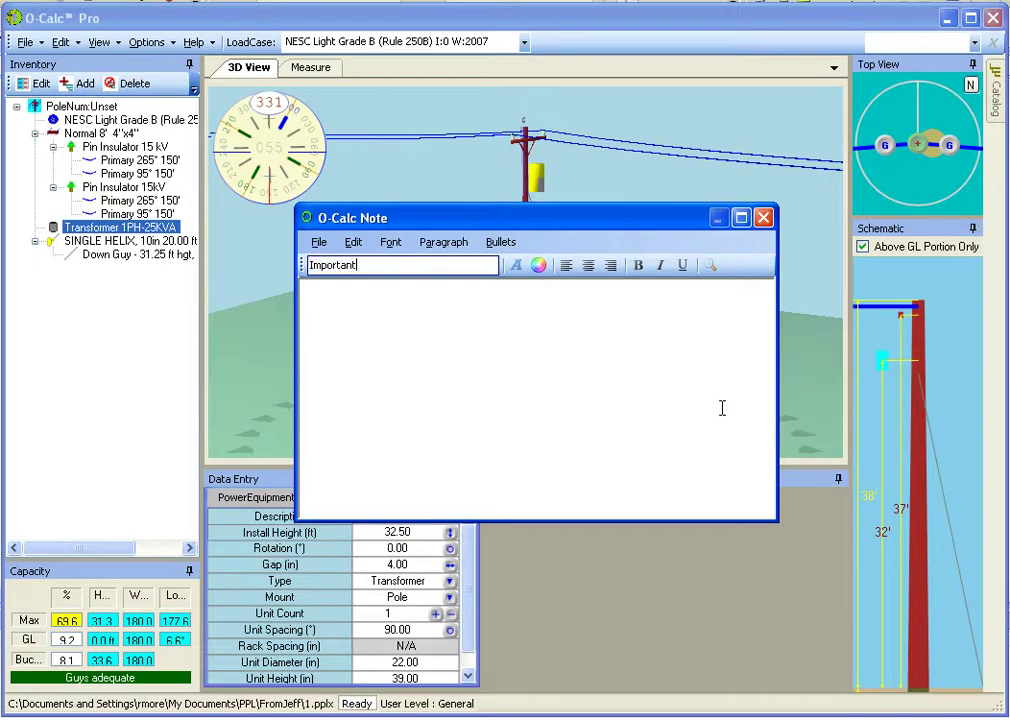
text(Note)
click(471, 321)
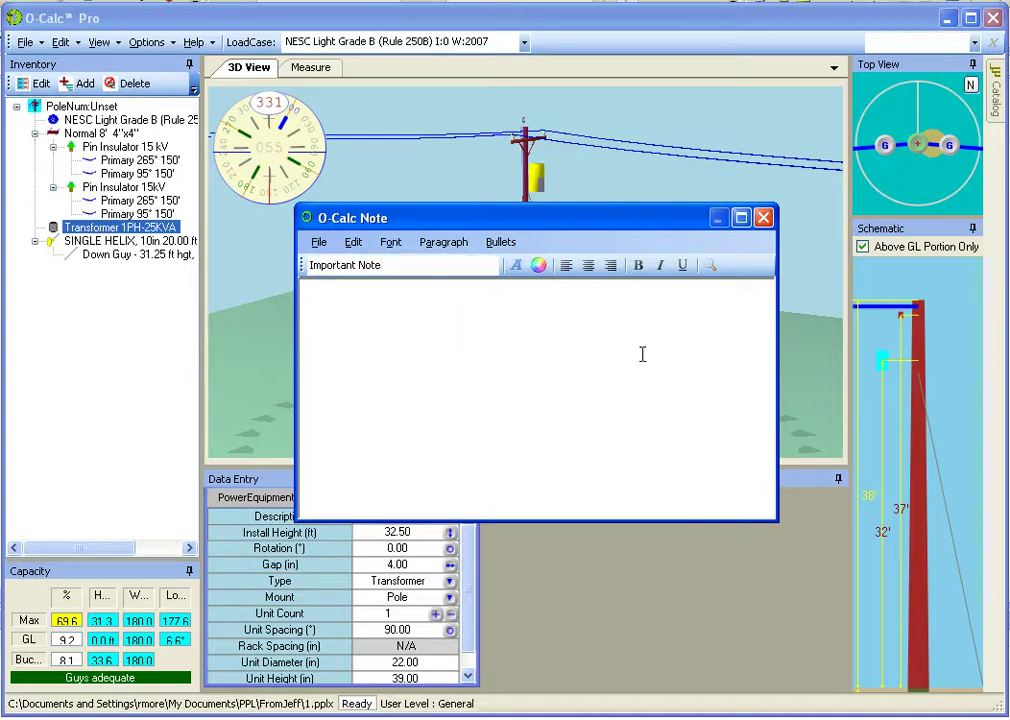
Write 'This is an important note' and style 'important' bold, italic and red.
text(This )
text(is an impor)
text(tant note)
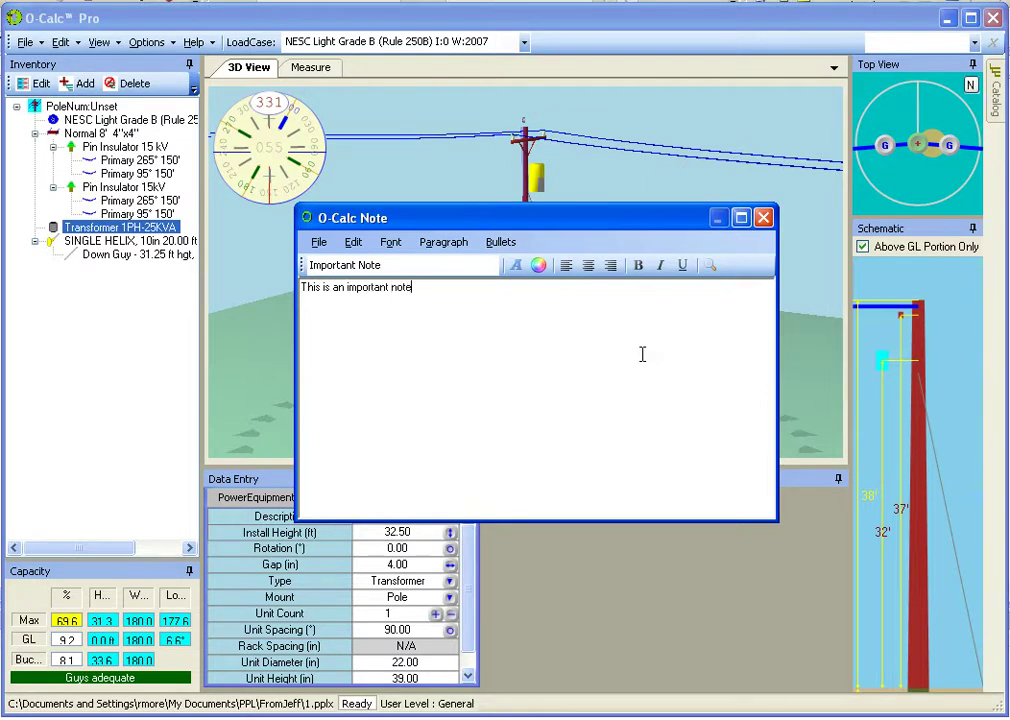
drag(347, 287, 390, 289)
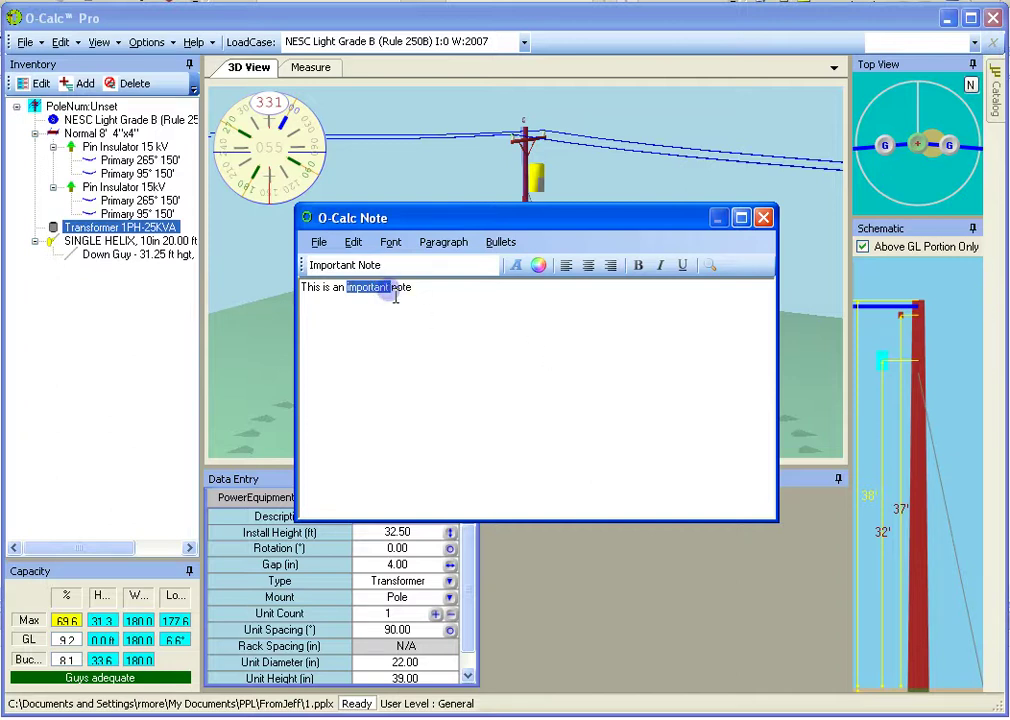
click(638, 265)
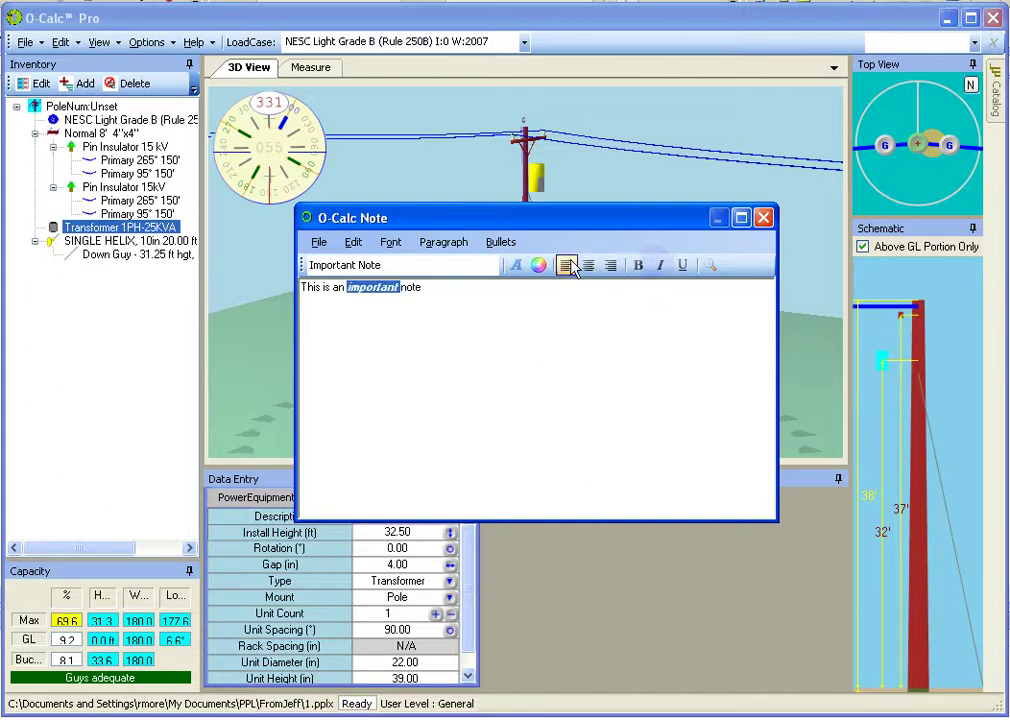
click(538, 265)
click(423, 194)
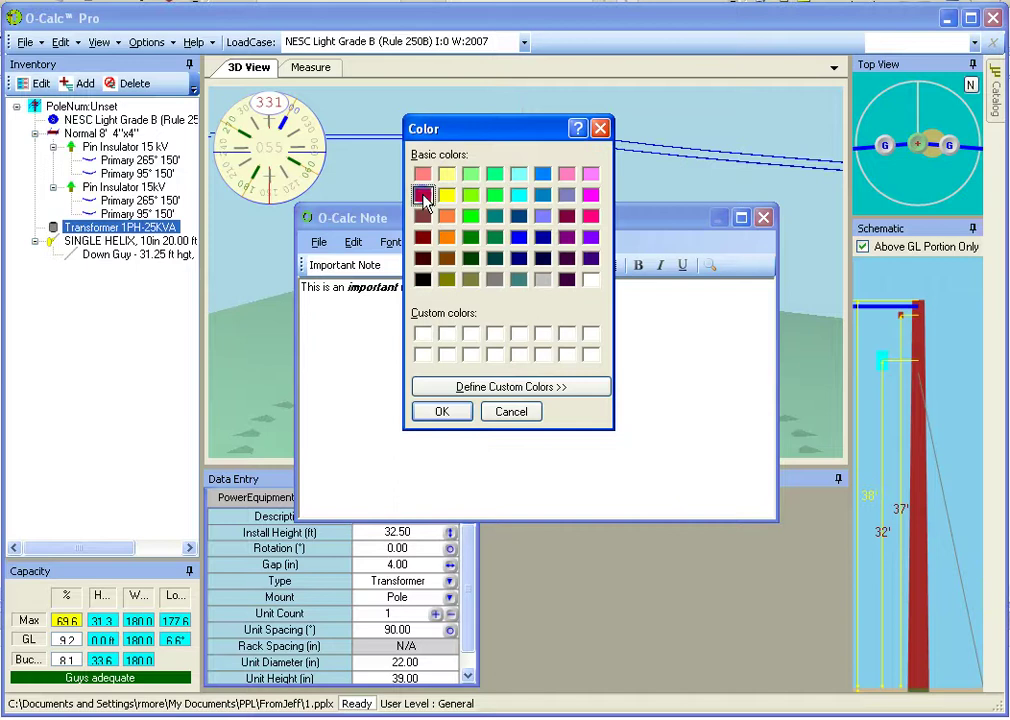
click(441, 411)
click(466, 292)
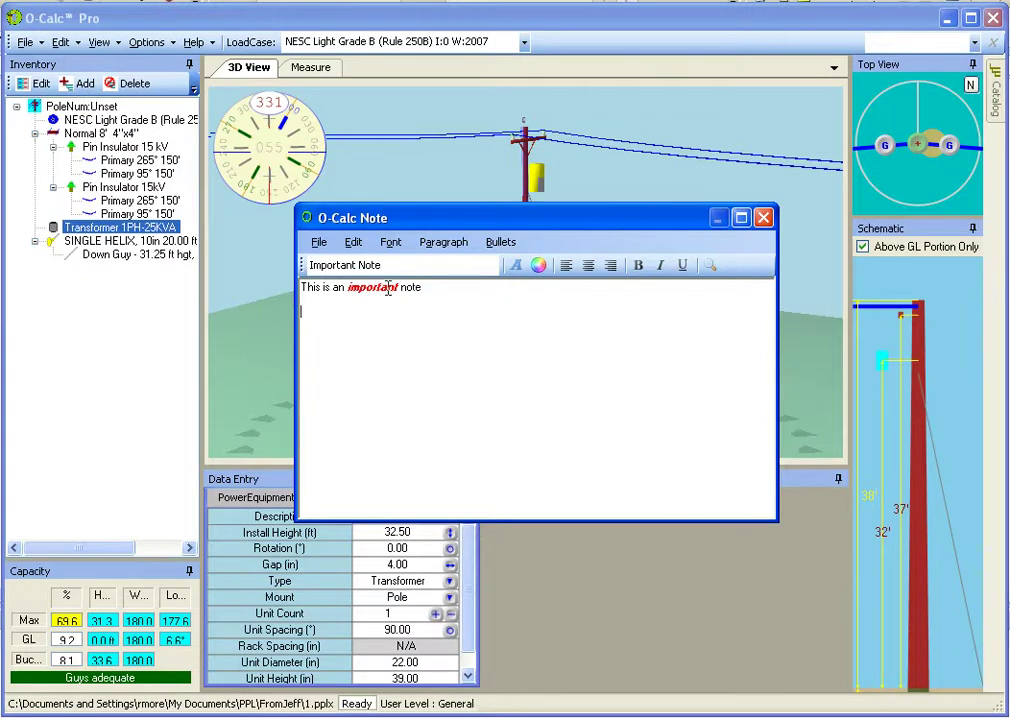
drag(424, 288, 301, 288)
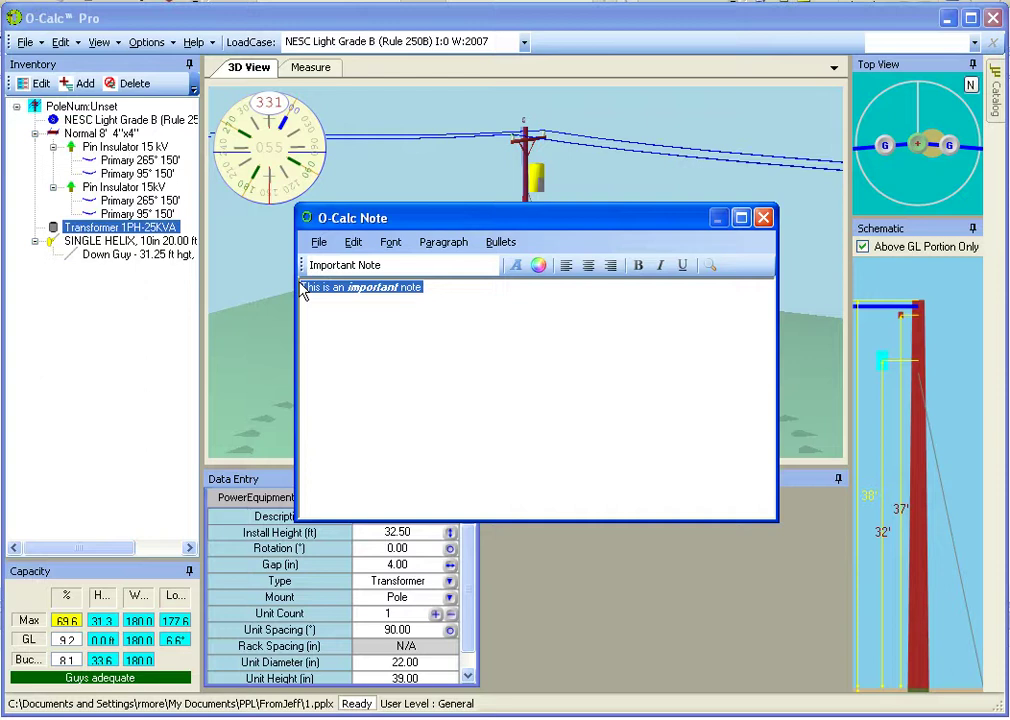
key(ctrl+c)
click(389, 370)
key(Return)
key(ctrl+v)
drag(424, 312, 303, 312)
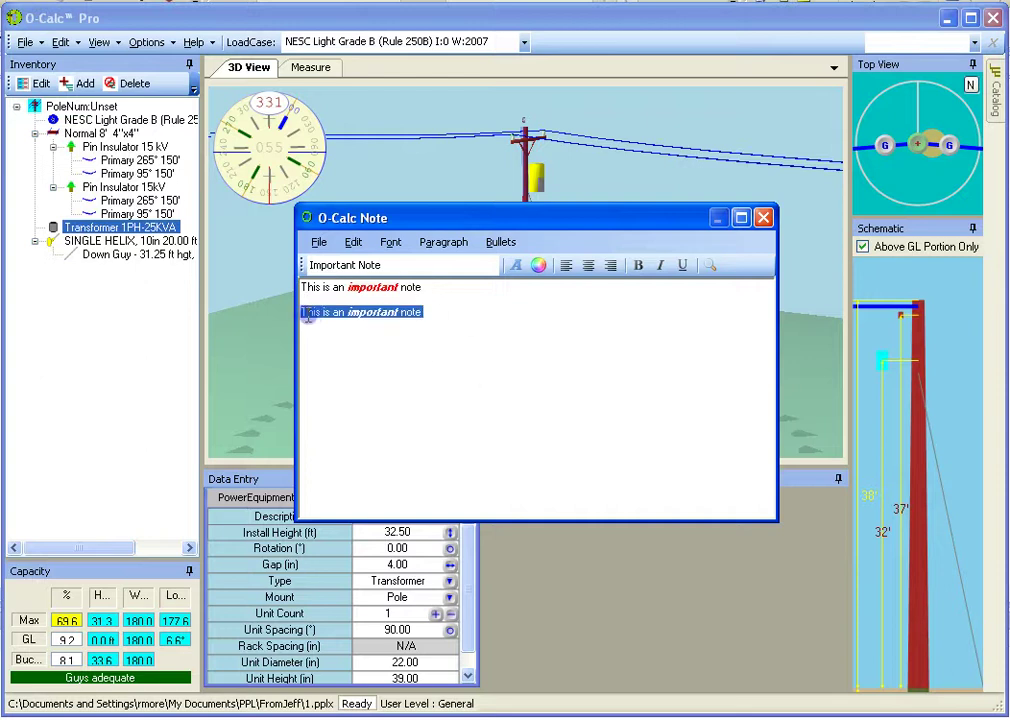
key(Delete)
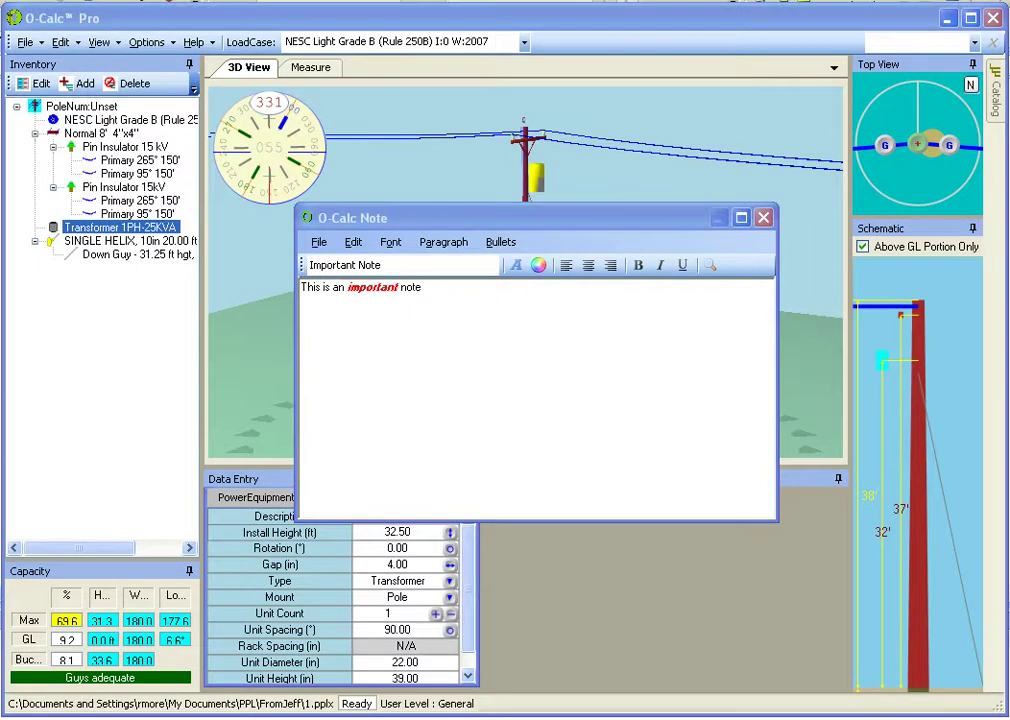
click(571, 429)
key(ctrl+v)
key(ctrl+z)
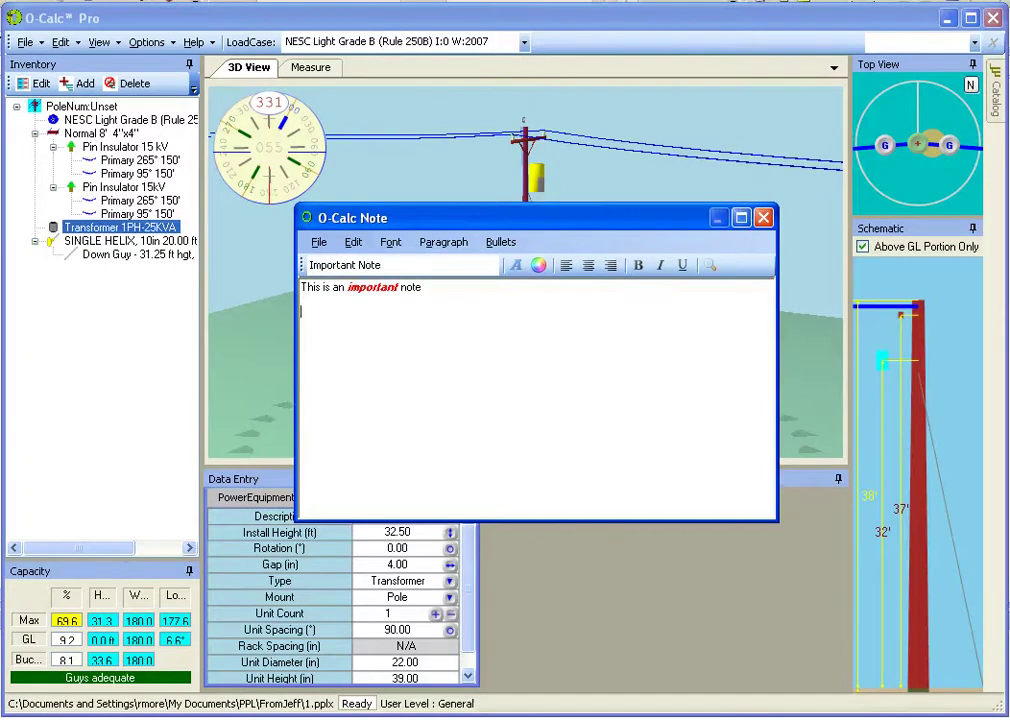
click(763, 218)
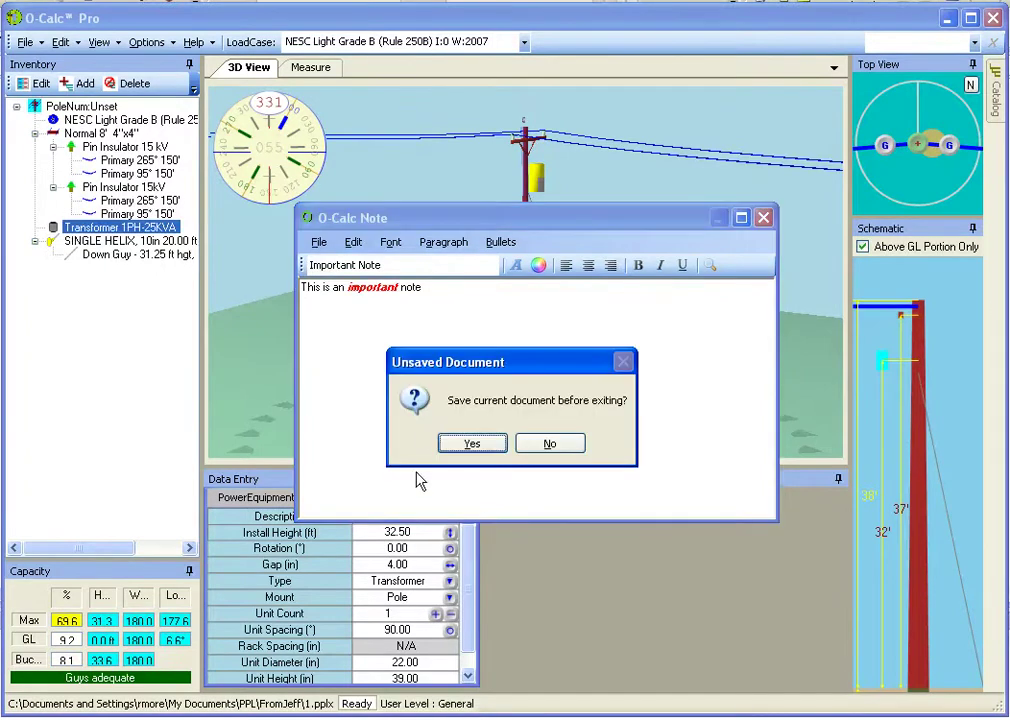
click(472, 444)
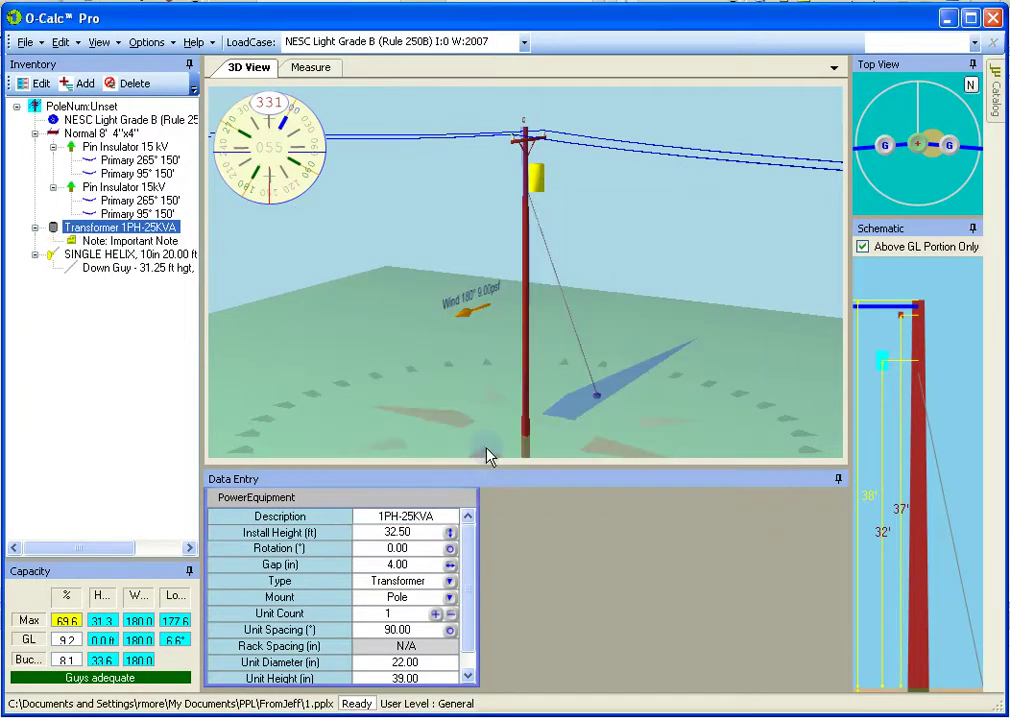
click(92, 241)
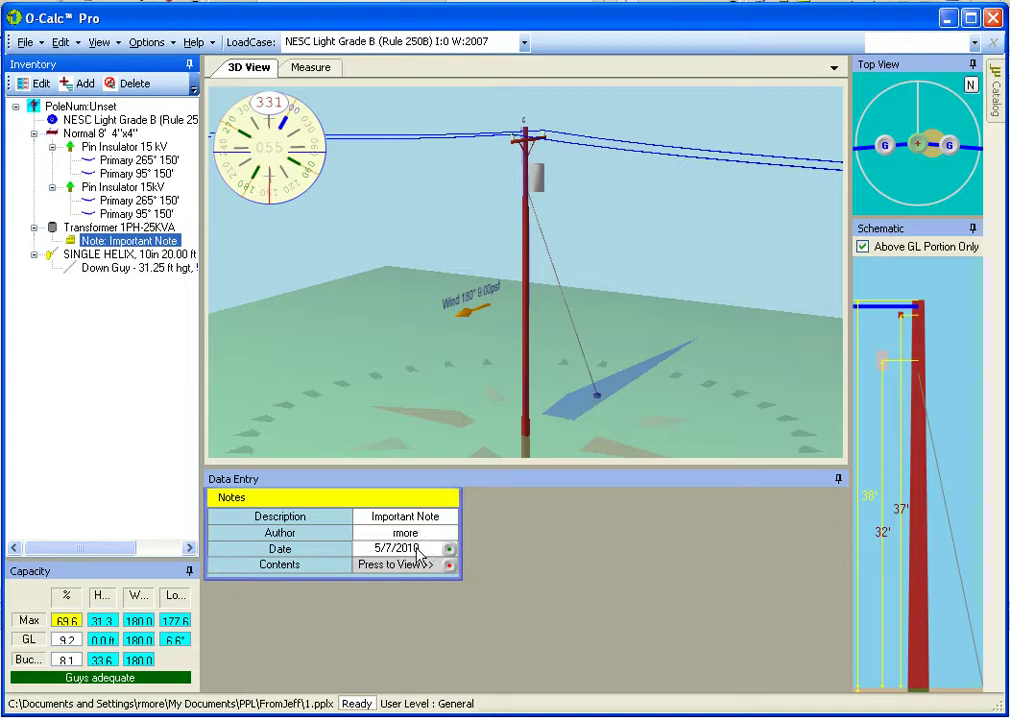
click(452, 569)
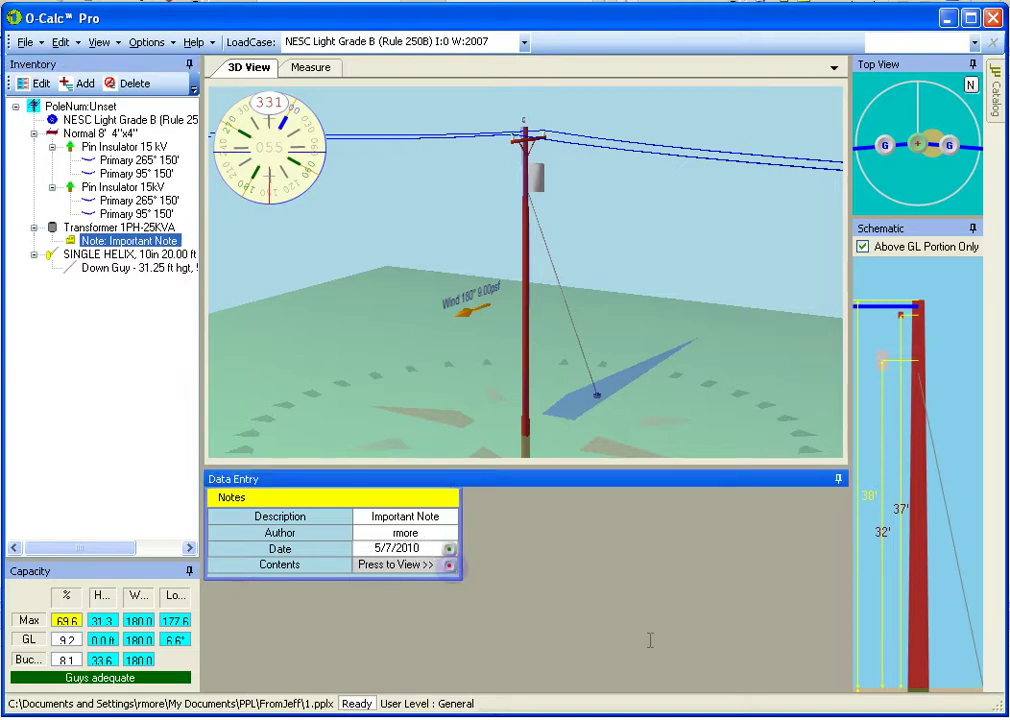
click(760, 410)
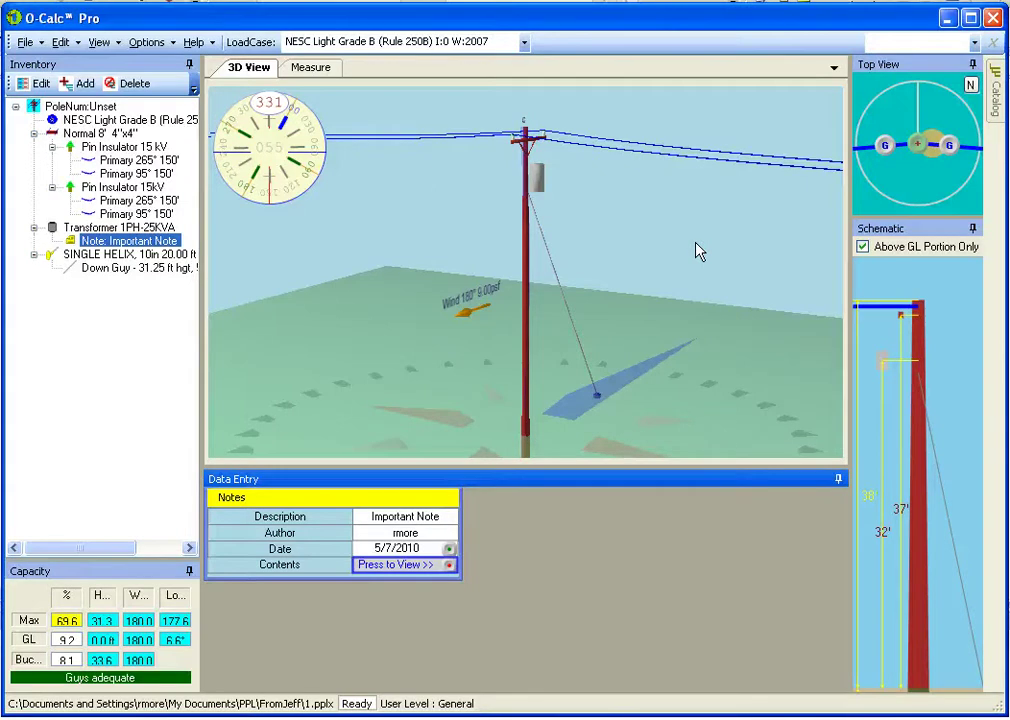
In the Measure view, reselect the Important Note, zoom in and mark the streetlight's height point.
click(310, 67)
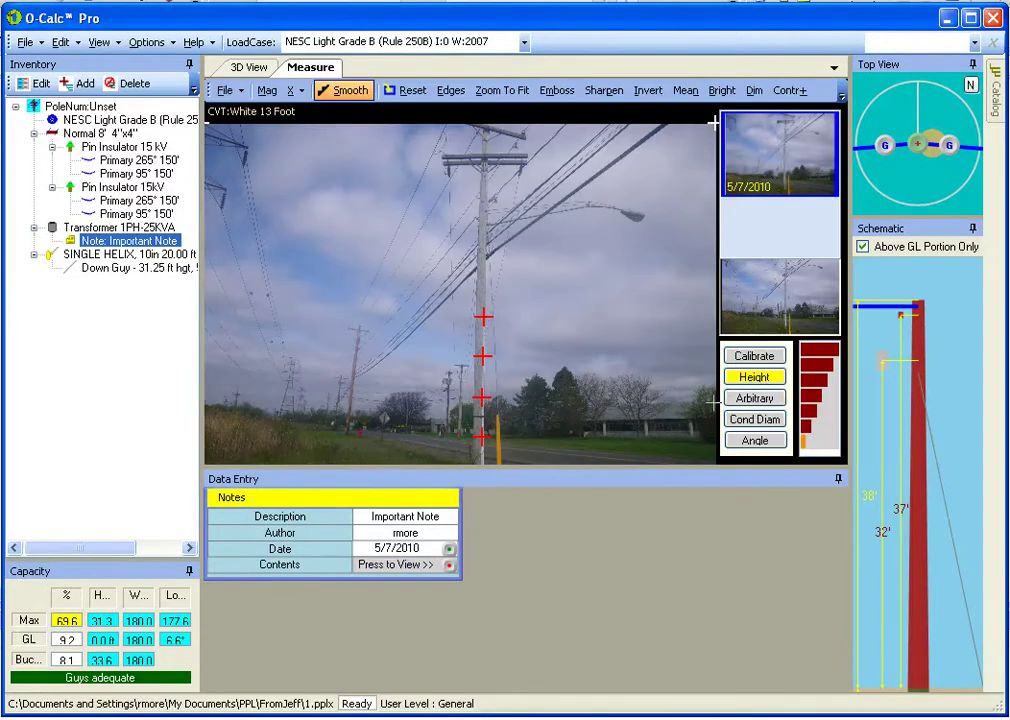
drag(110, 254, 89, 134)
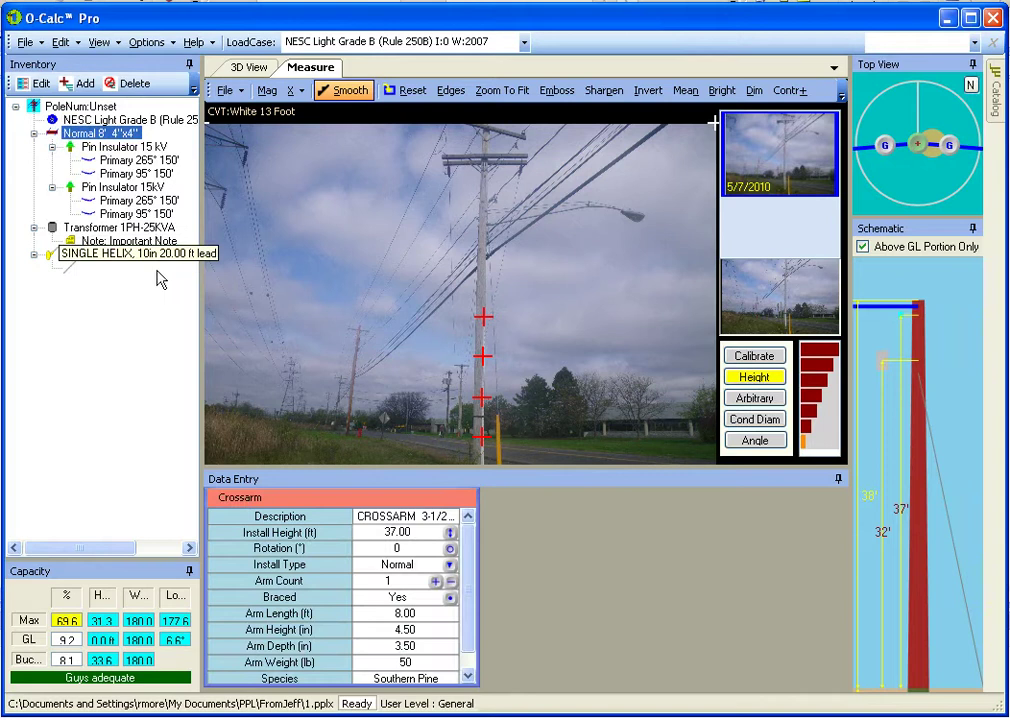
click(110, 241)
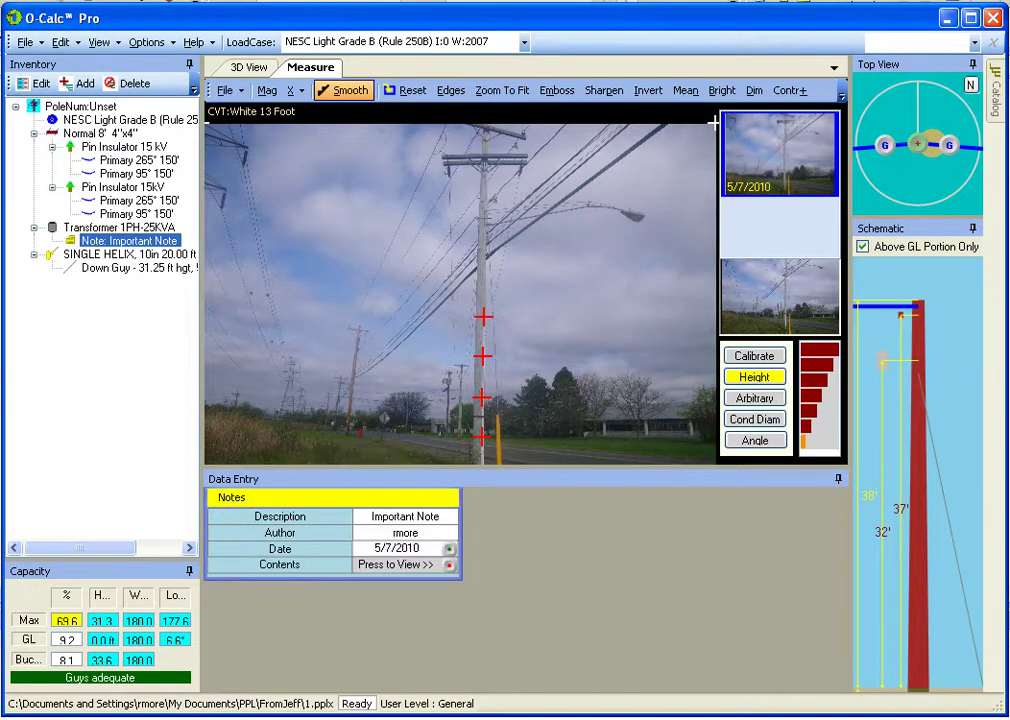
scroll(470, 221, up, 1)
scroll(470, 221, up, 1)
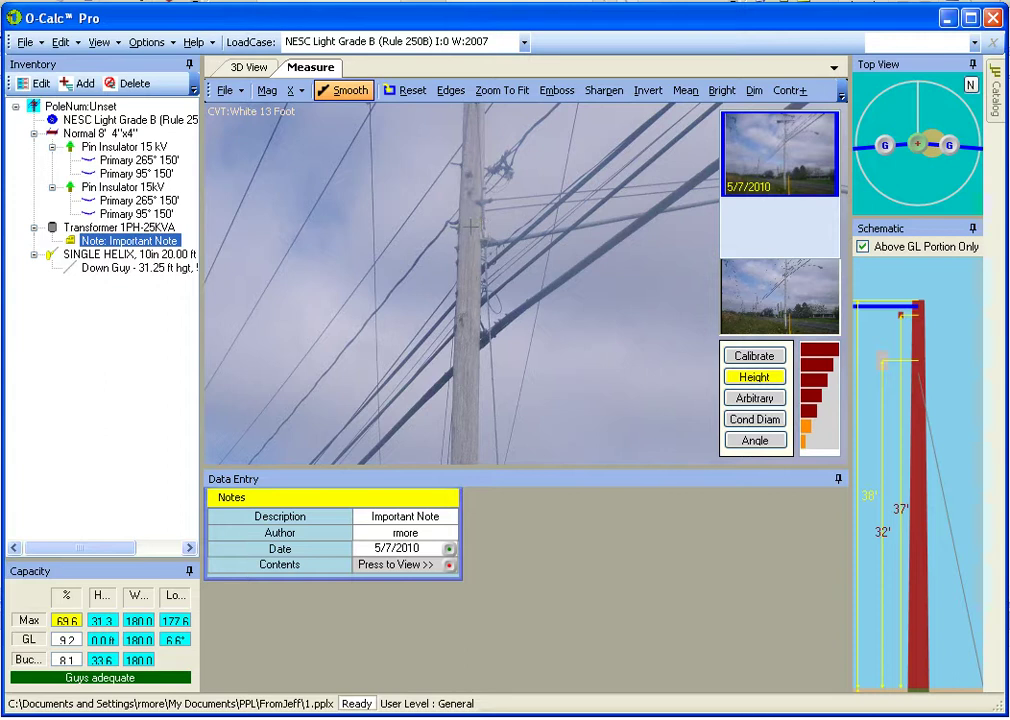
click(469, 227)
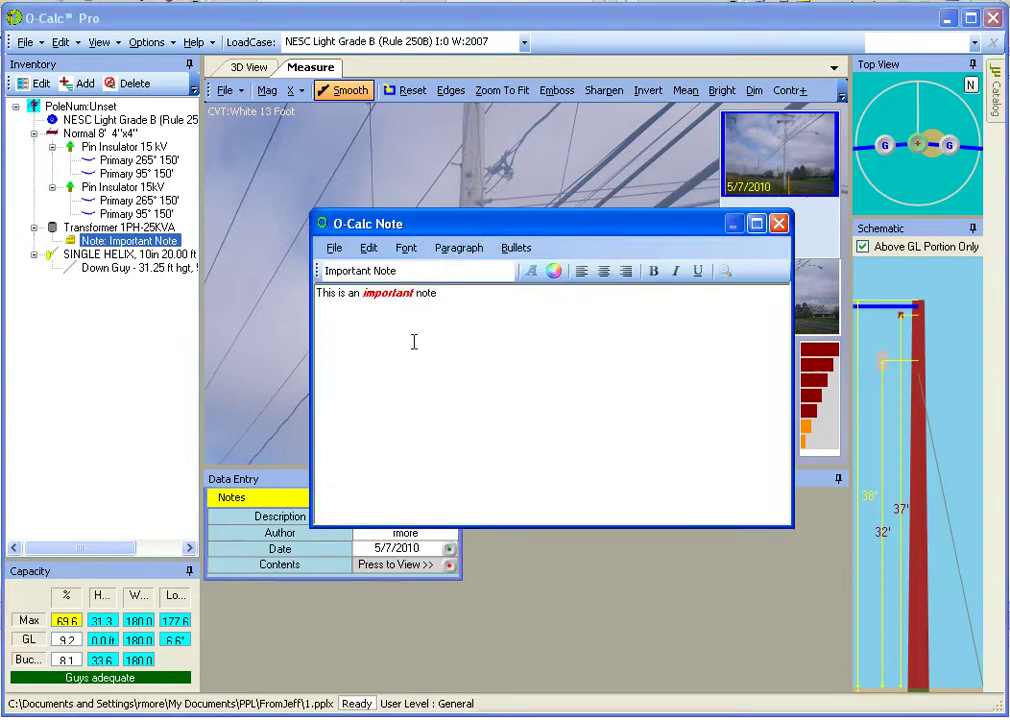
Type 'The streetlight is at' in the note and paste the measured height after it.
click(350, 350)
text(The str)
text(eetlight )
text(is at)
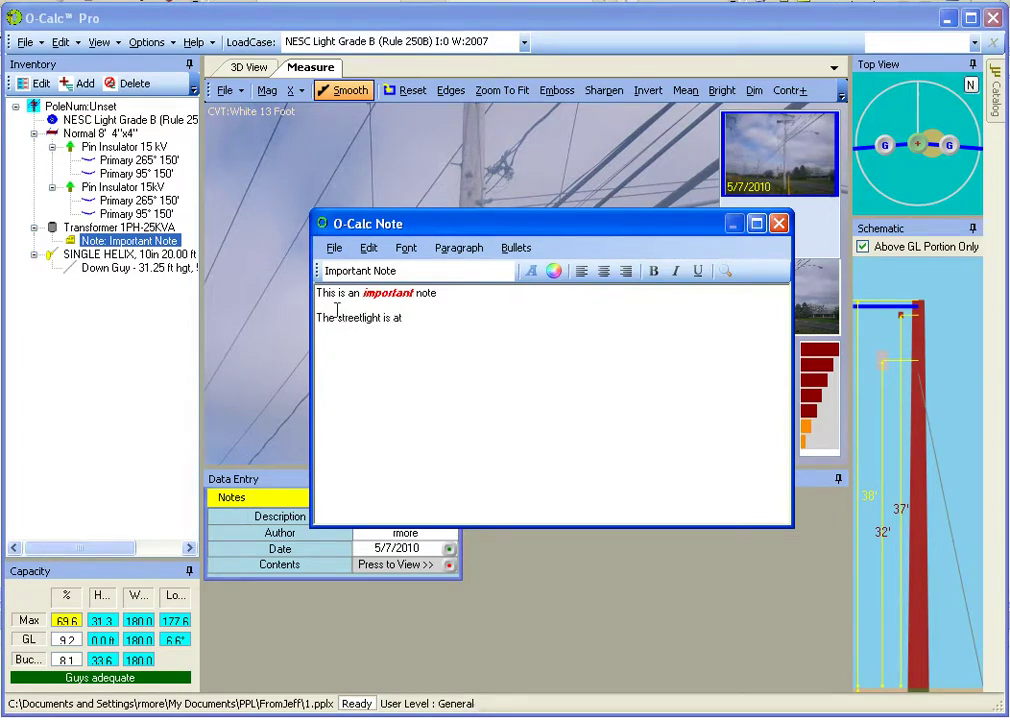
click(369, 248)
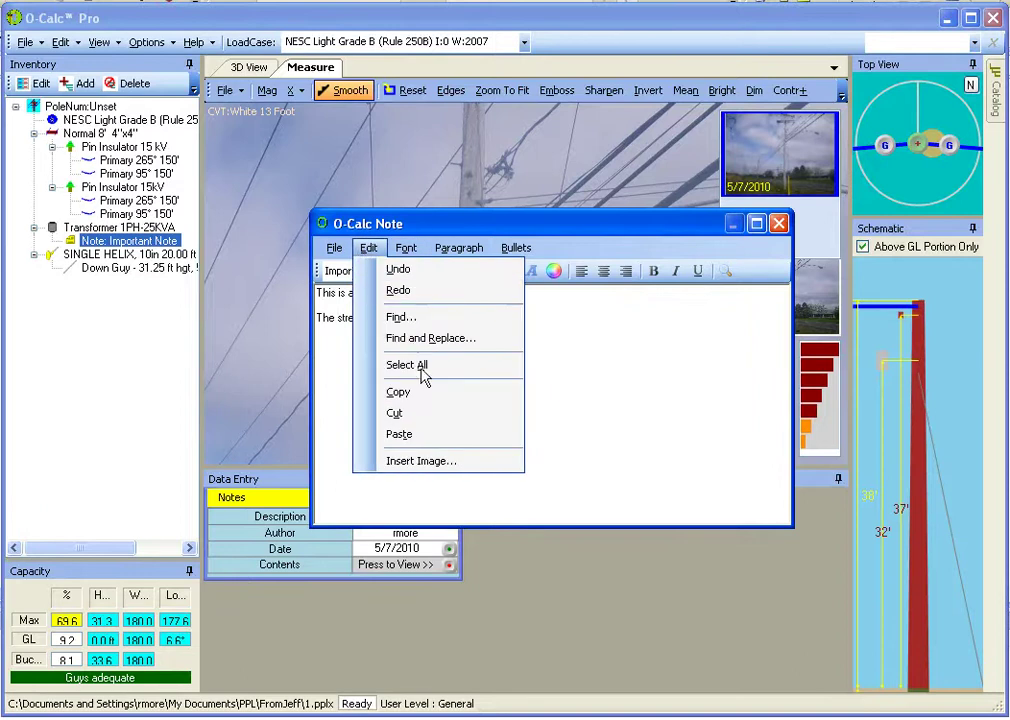
click(424, 436)
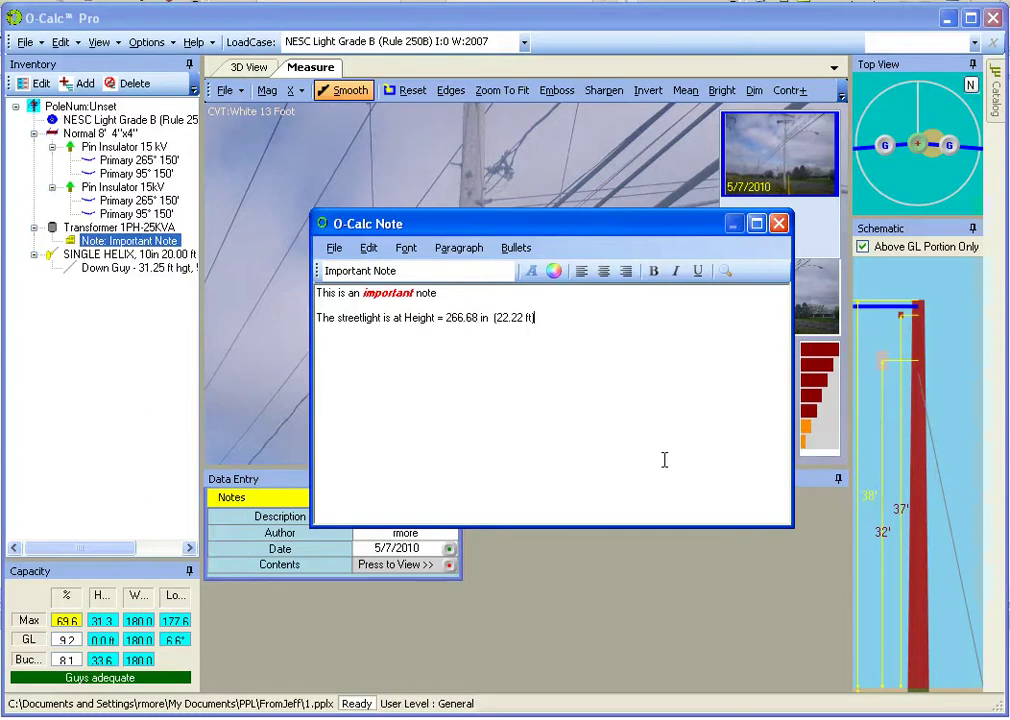
Remove the duplicate pasted height text and shift the note window slightly down-right.
text(Height = 266.68 in  (22.22 ft))
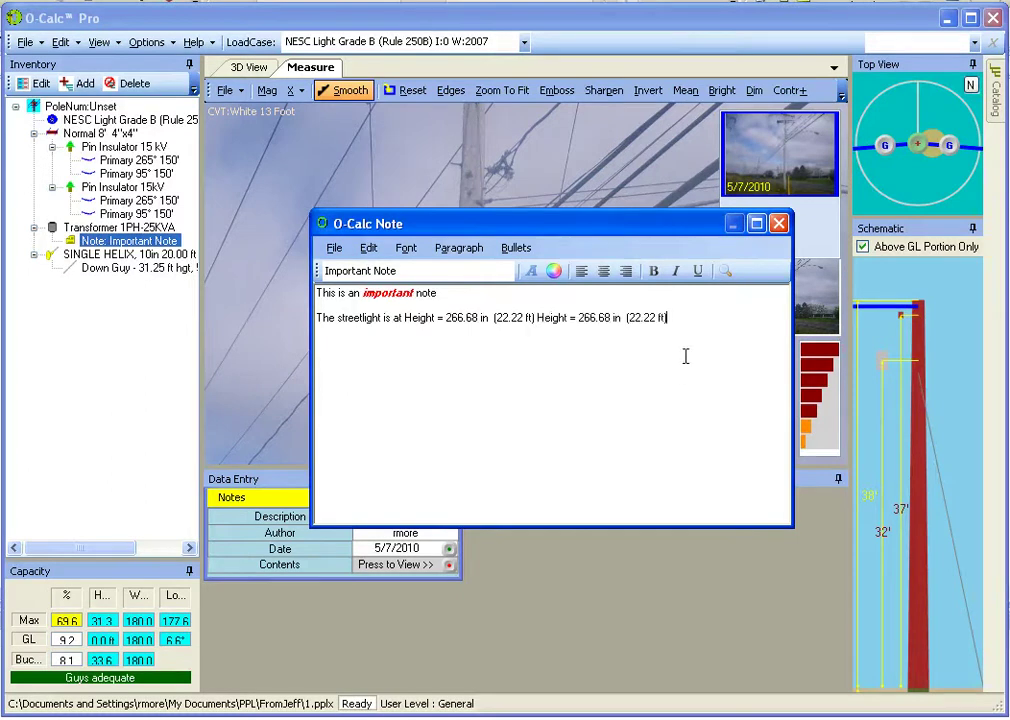
drag(537, 317, 668, 317)
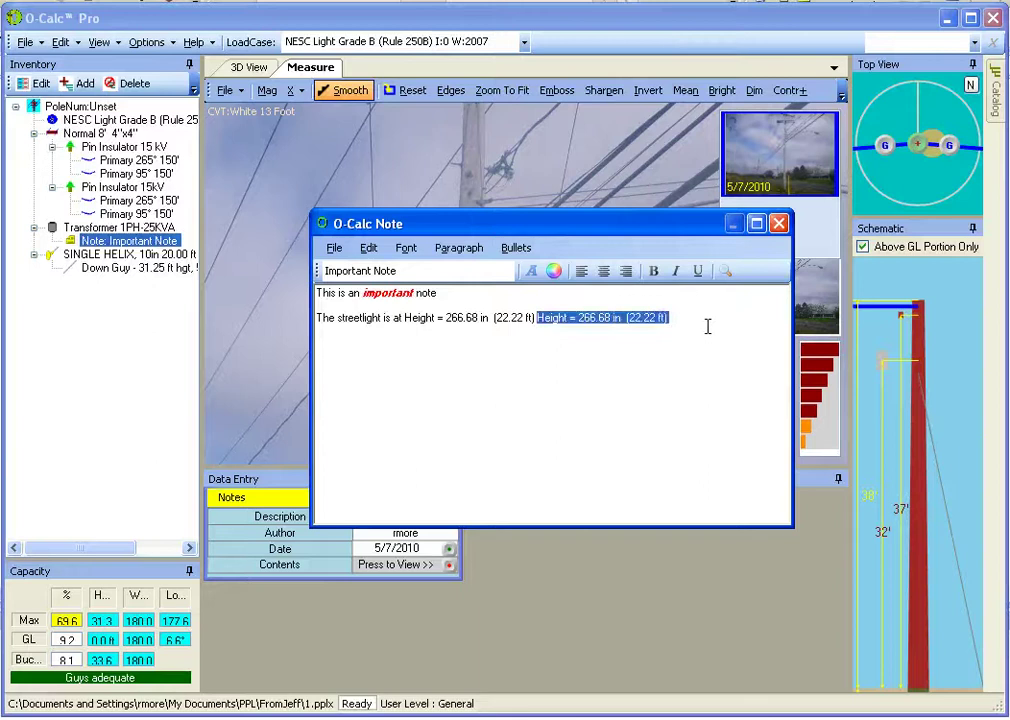
key(Delete)
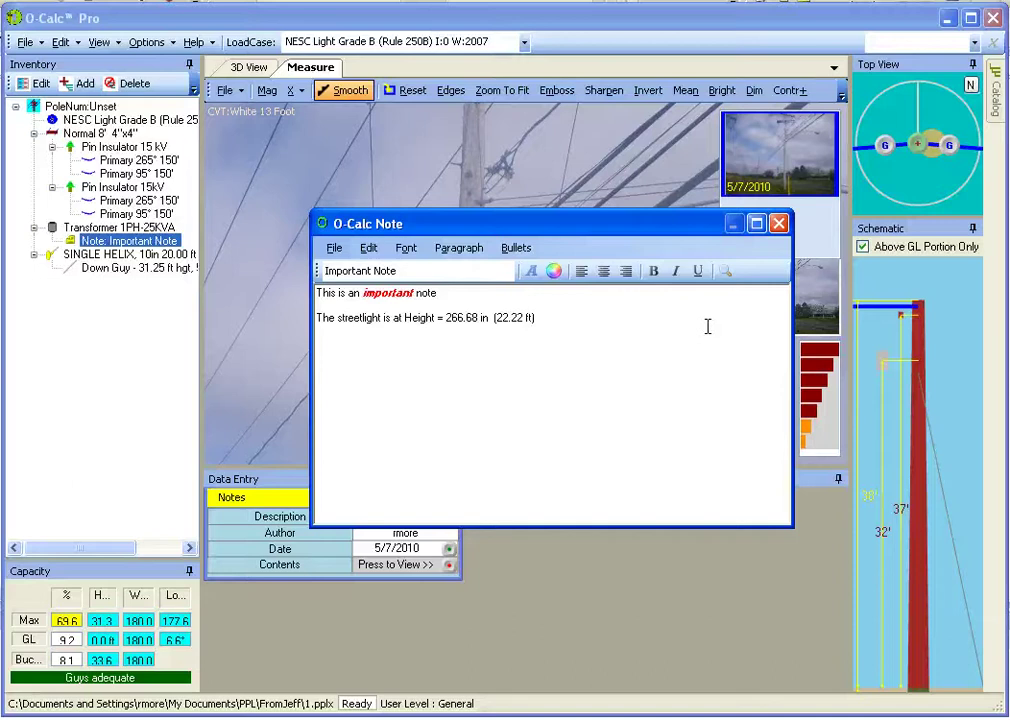
key(ctrl+z)
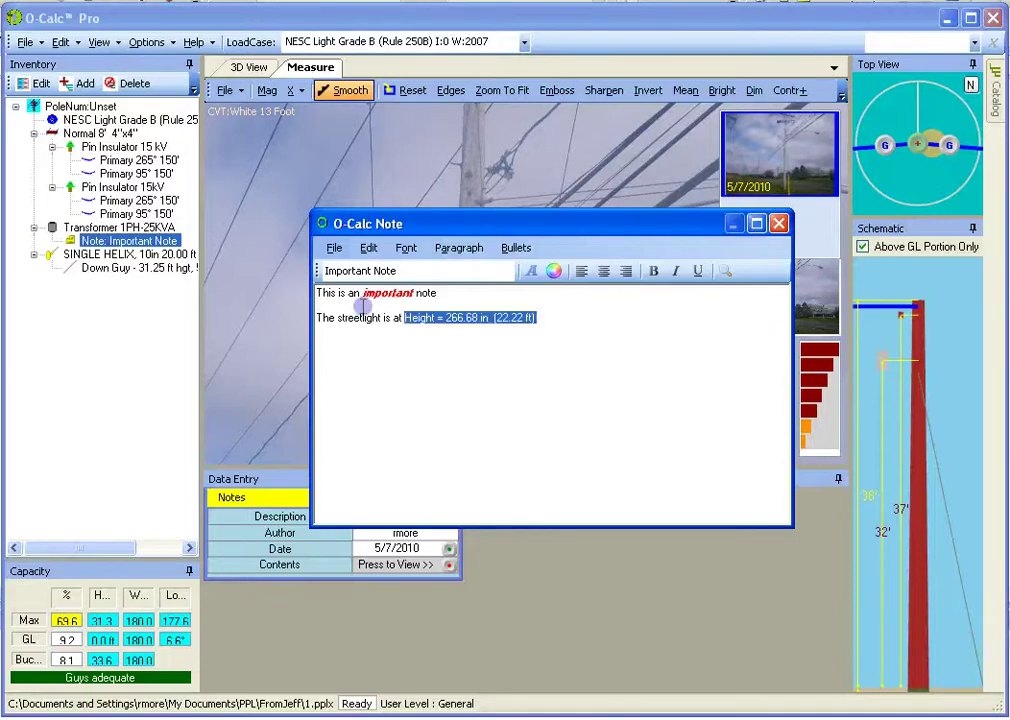
key(ctrl+a)
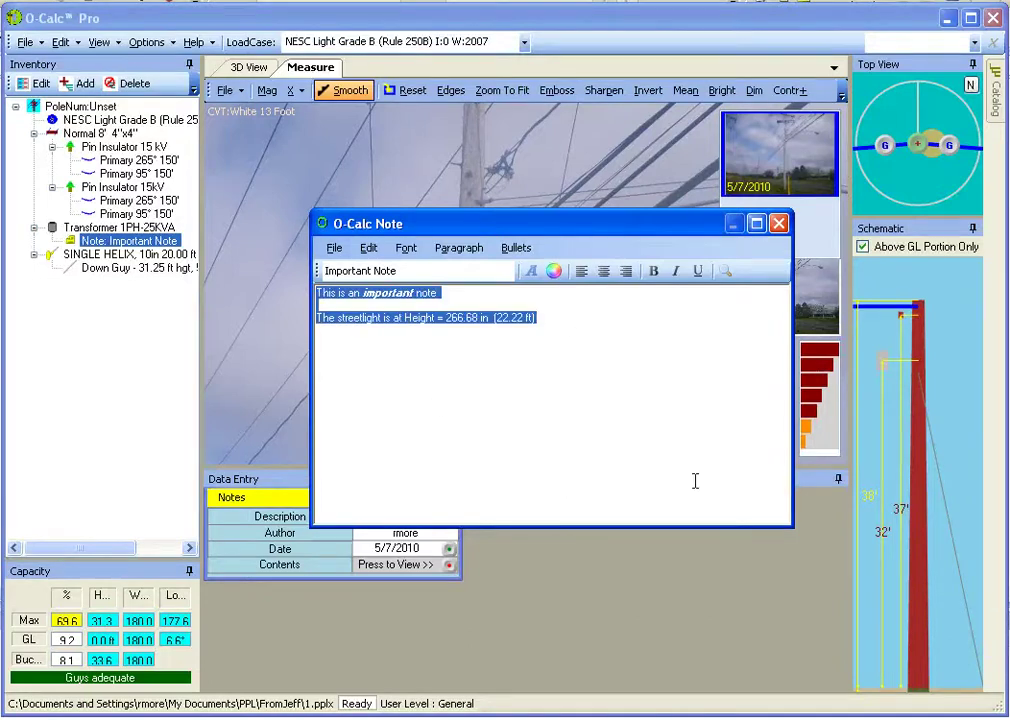
click(632, 432)
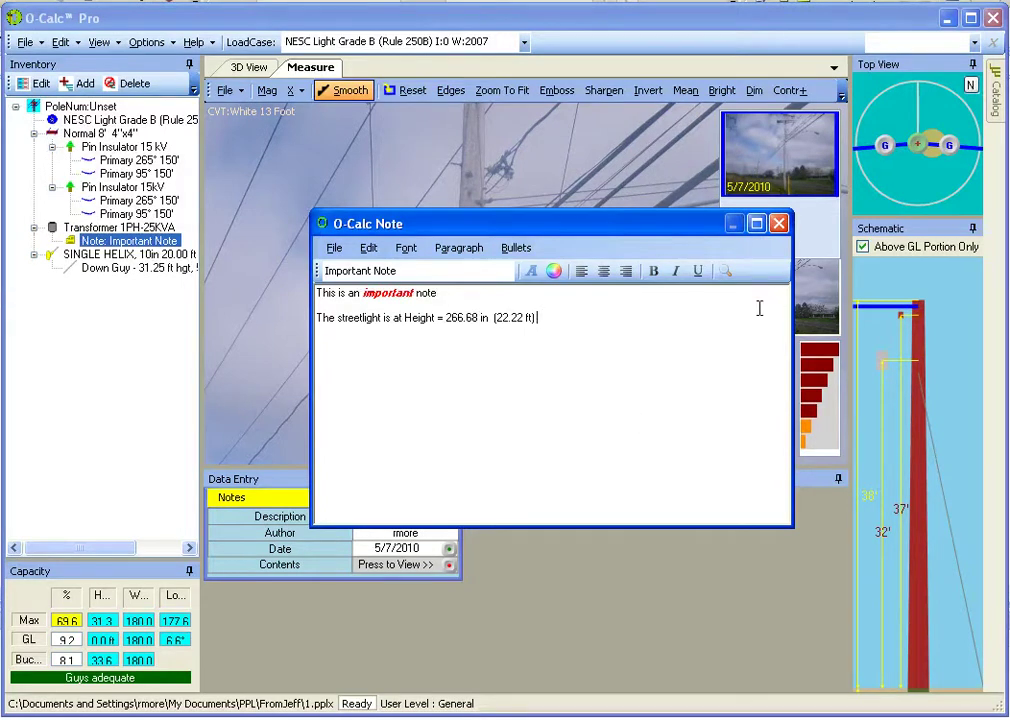
drag(654, 232, 658, 260)
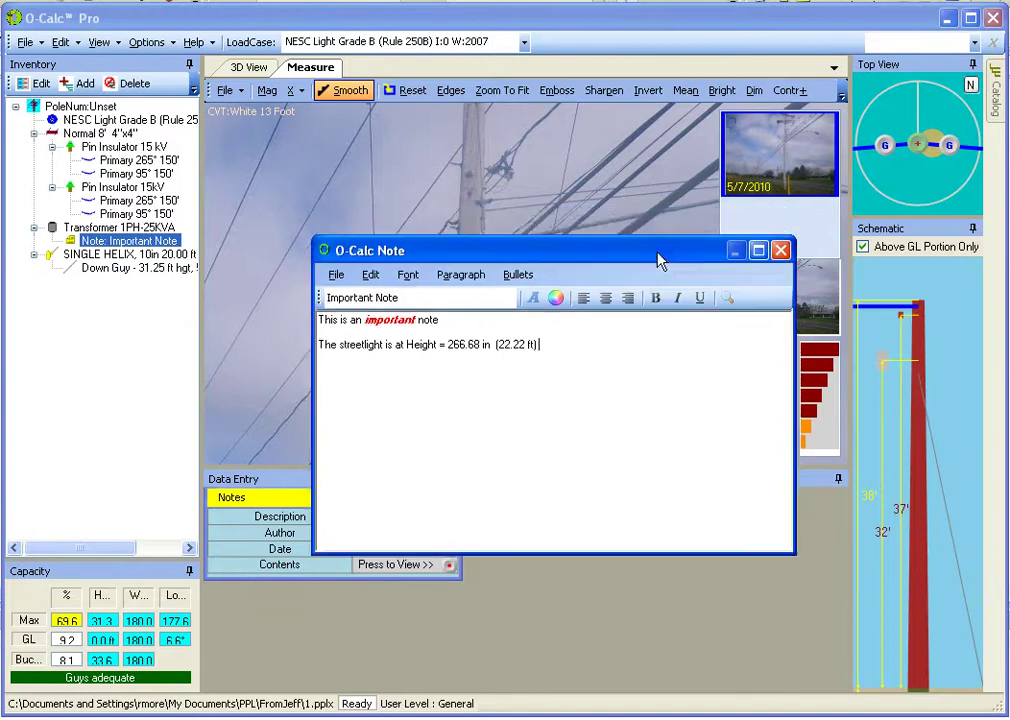